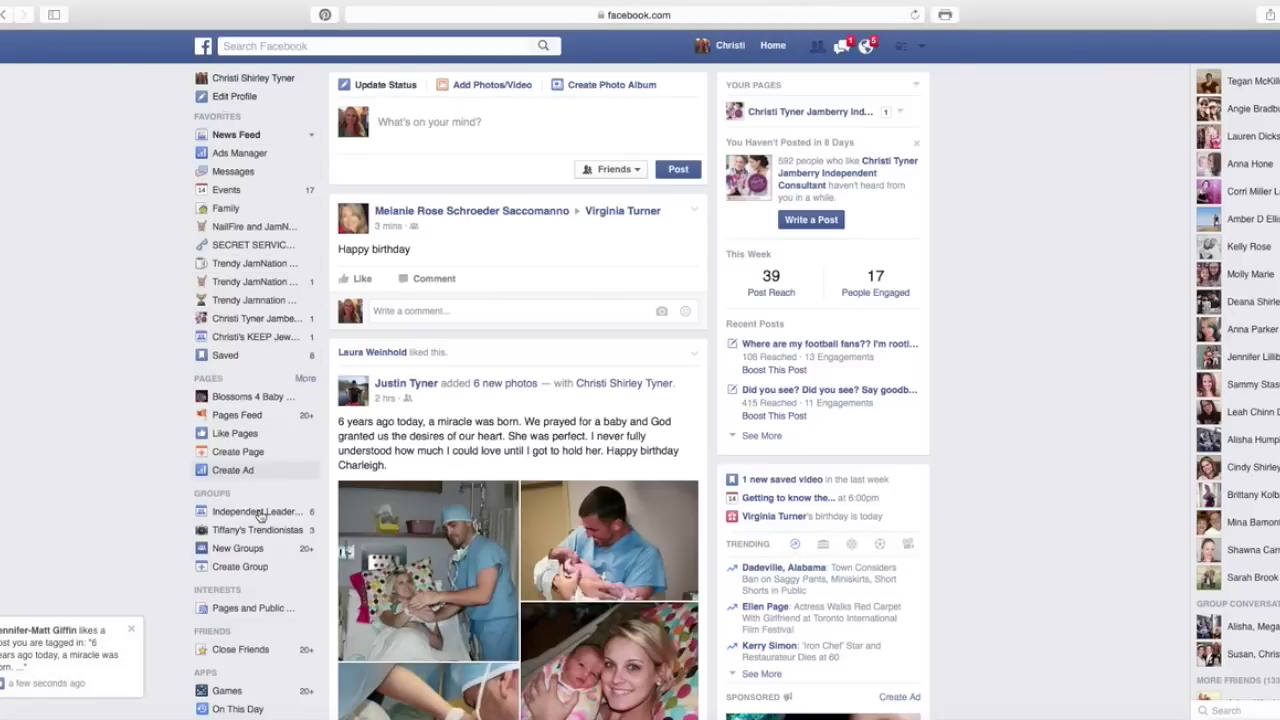
# Step: Start a new page from the Pages list and choose the Brand or Product type
pyautogui.click(302, 380)
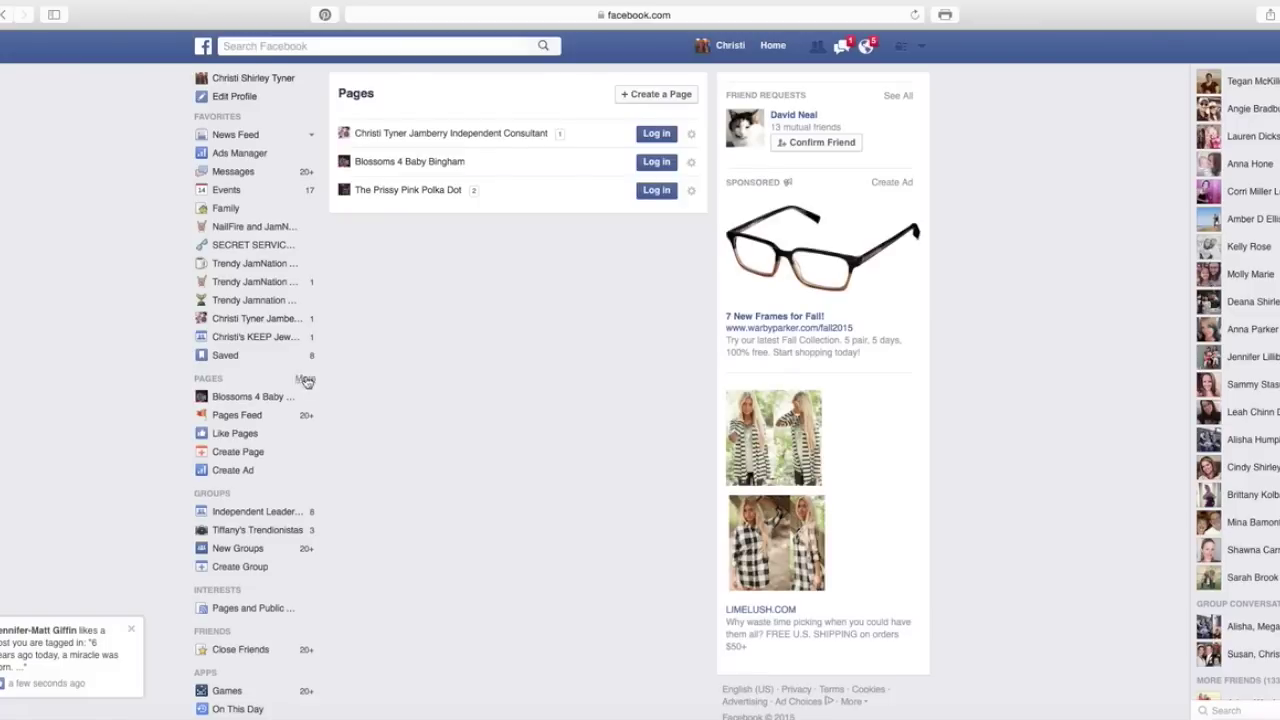
pyautogui.click(648, 96)
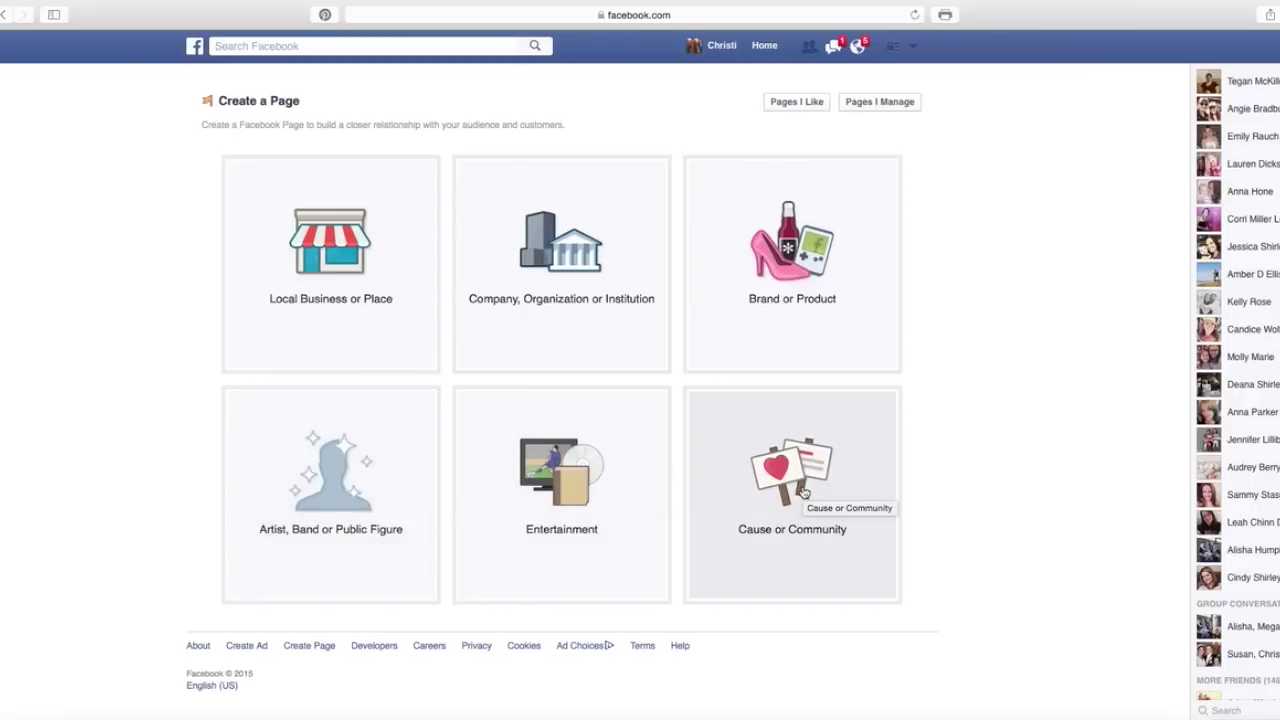
pyautogui.click(802, 286)
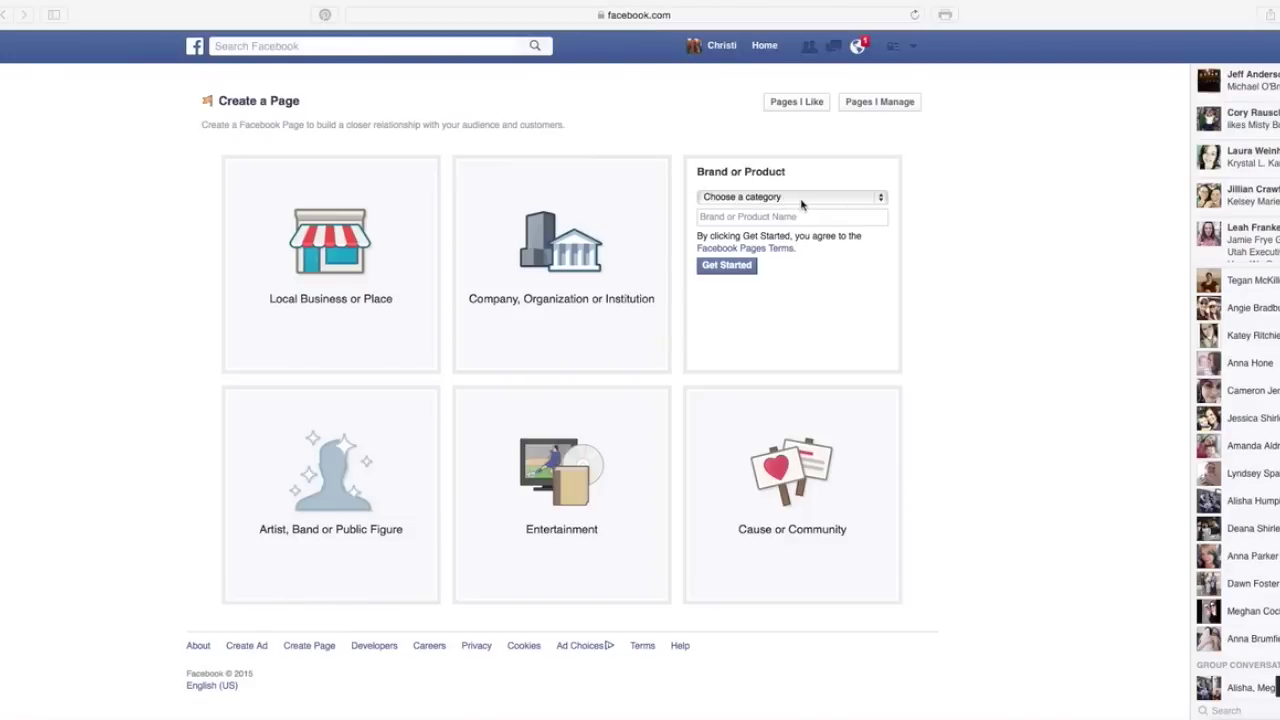
# Step: Set the Brand or Product category to Health/Beauty and focus the name field
pyautogui.click(881, 199)
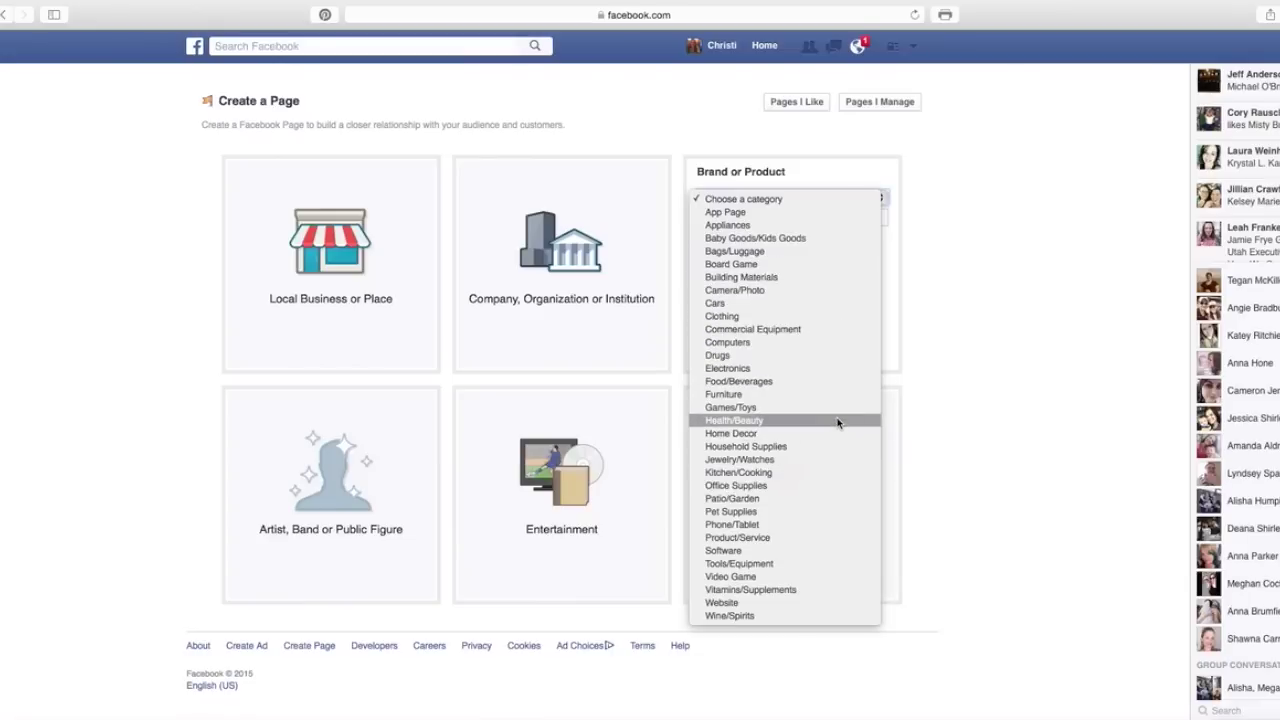
pyautogui.click(735, 421)
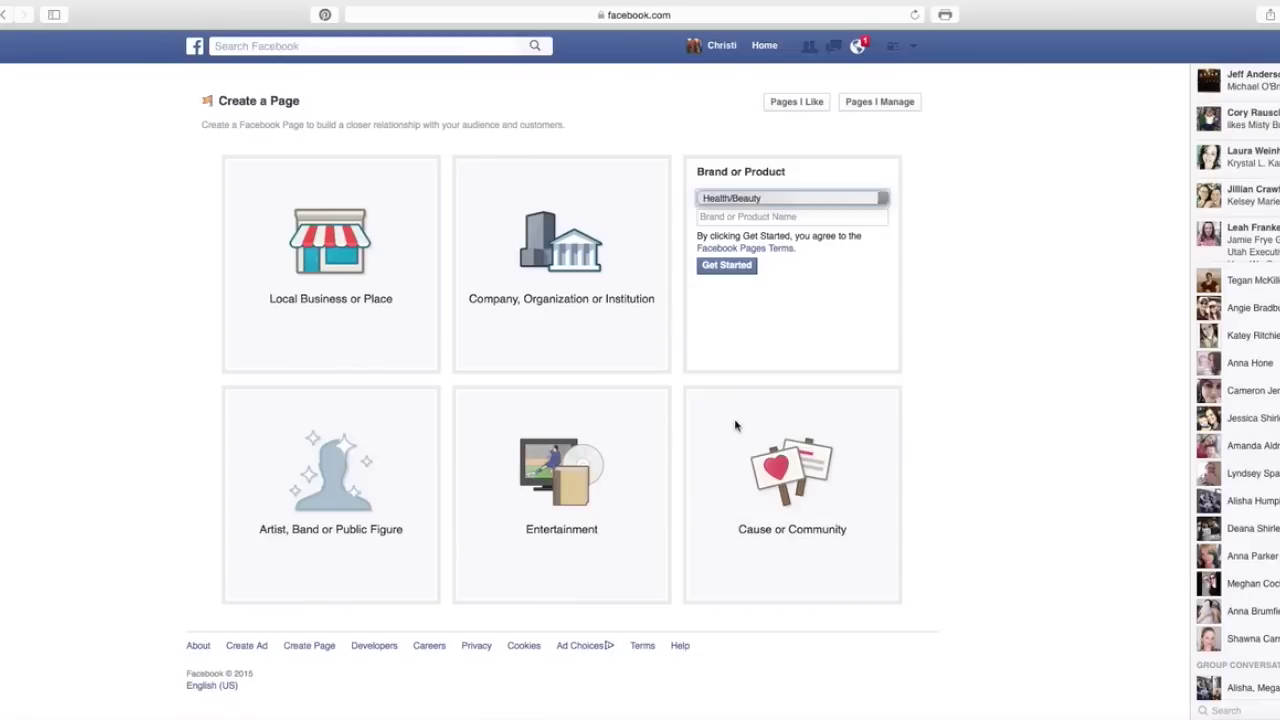
pyautogui.click(817, 216)
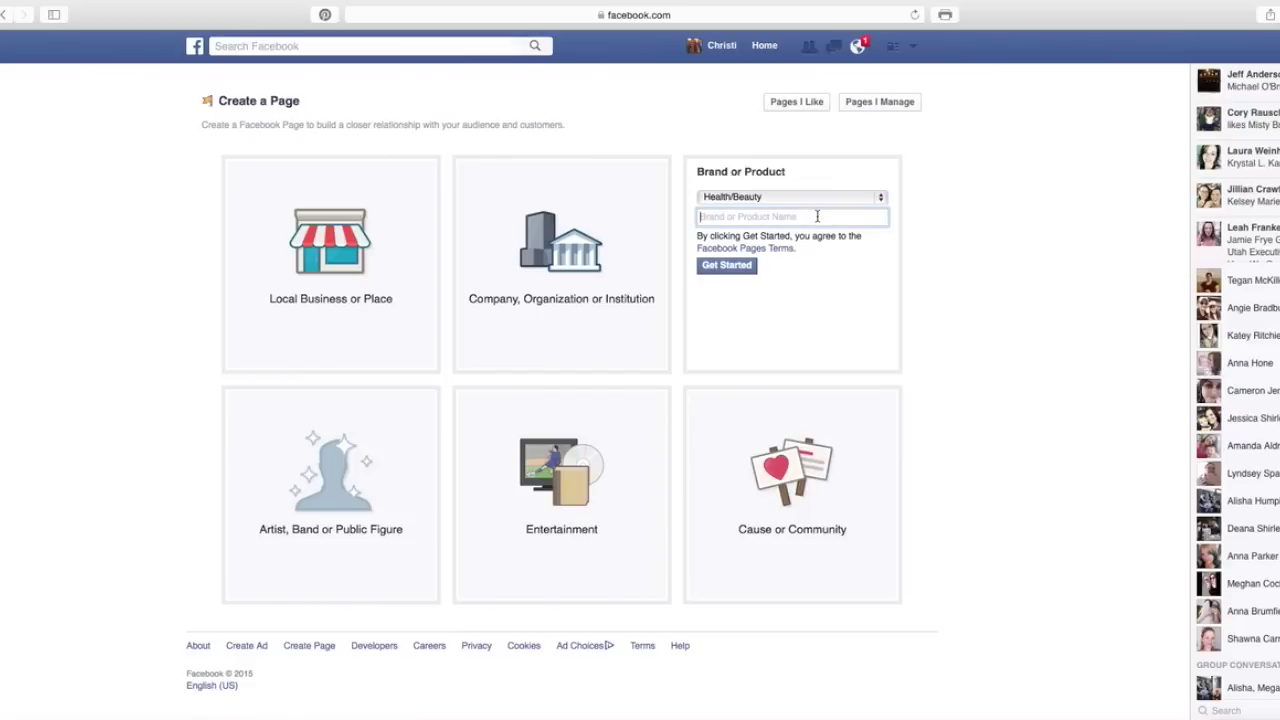
# Step: Type the owner's name followed by 'Jamberry Independent Consultant' as the page name
pyautogui.write('Christi Tyner -')
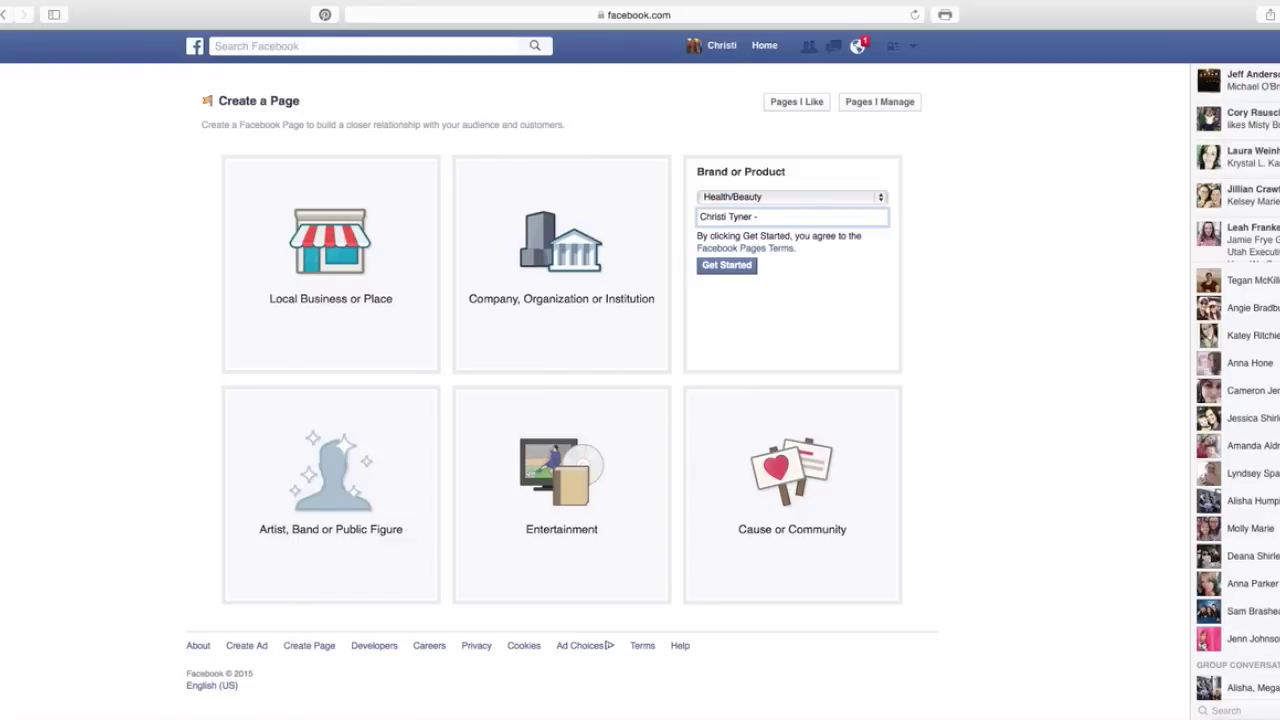
pyautogui.write('Jamberry Independent Consu')
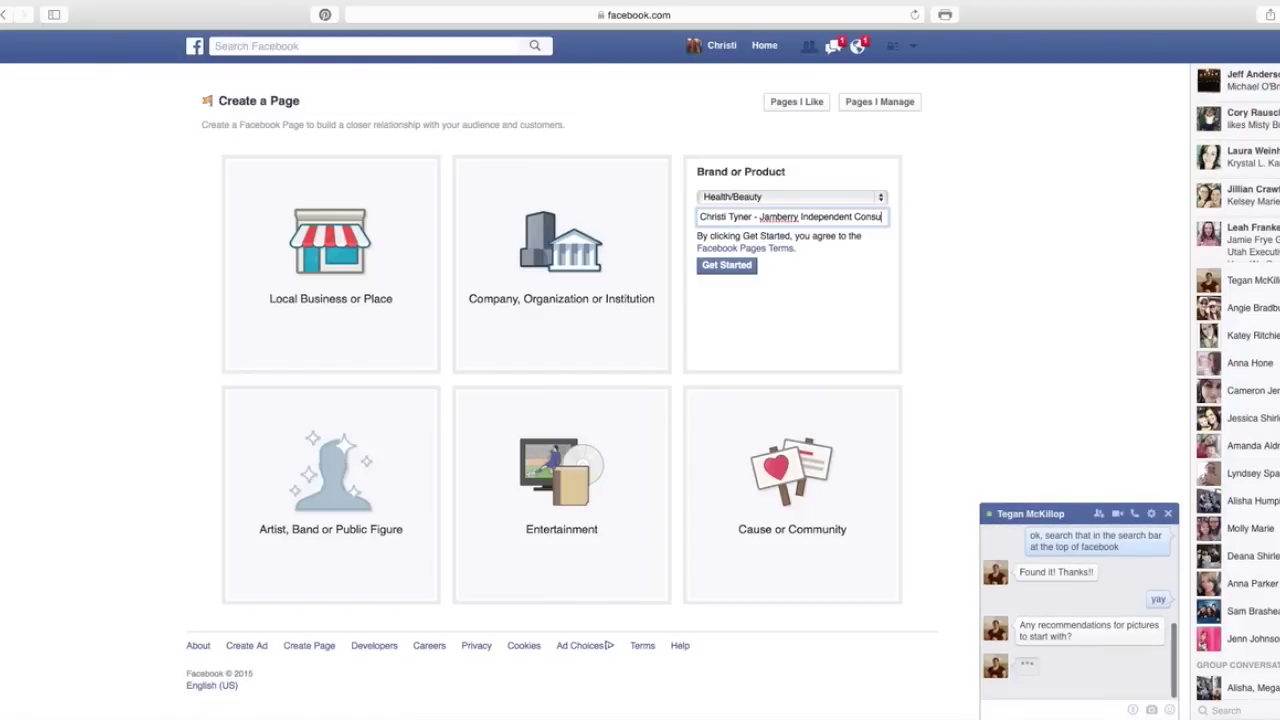
pyautogui.write('ltant')
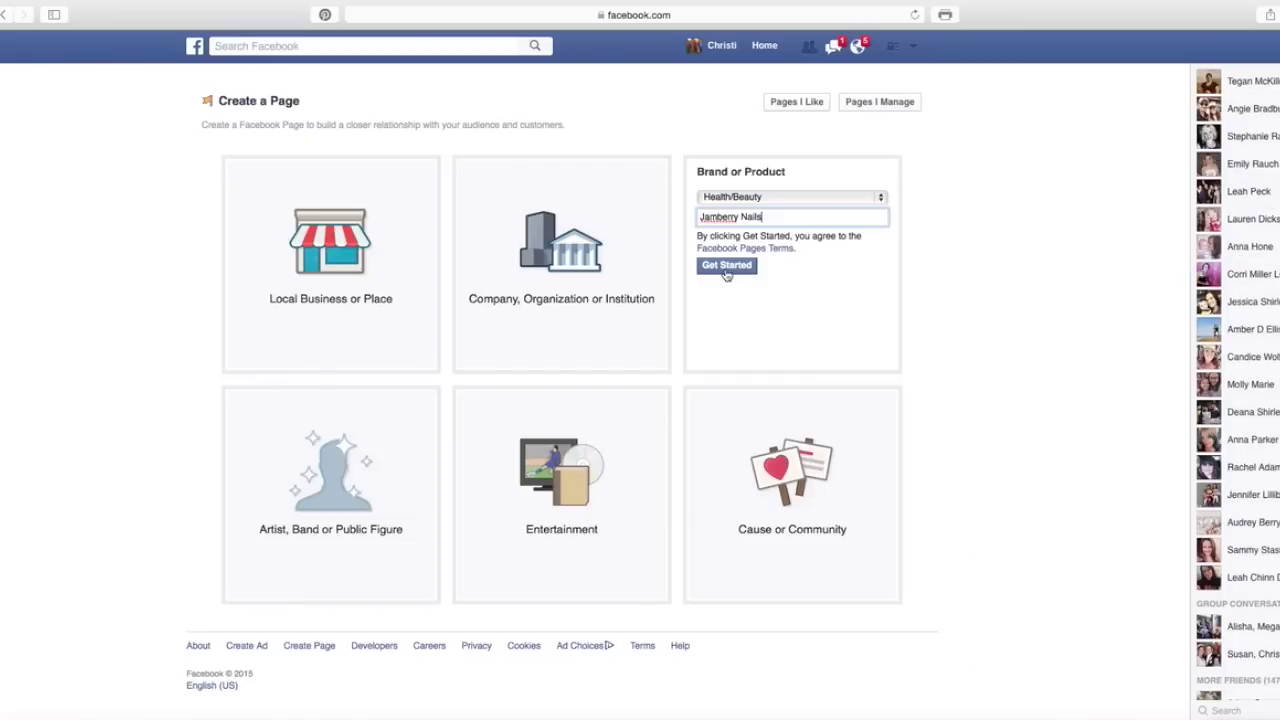
# Step: Create the page with Get Started and close the group chat window
pyautogui.click(727, 268)
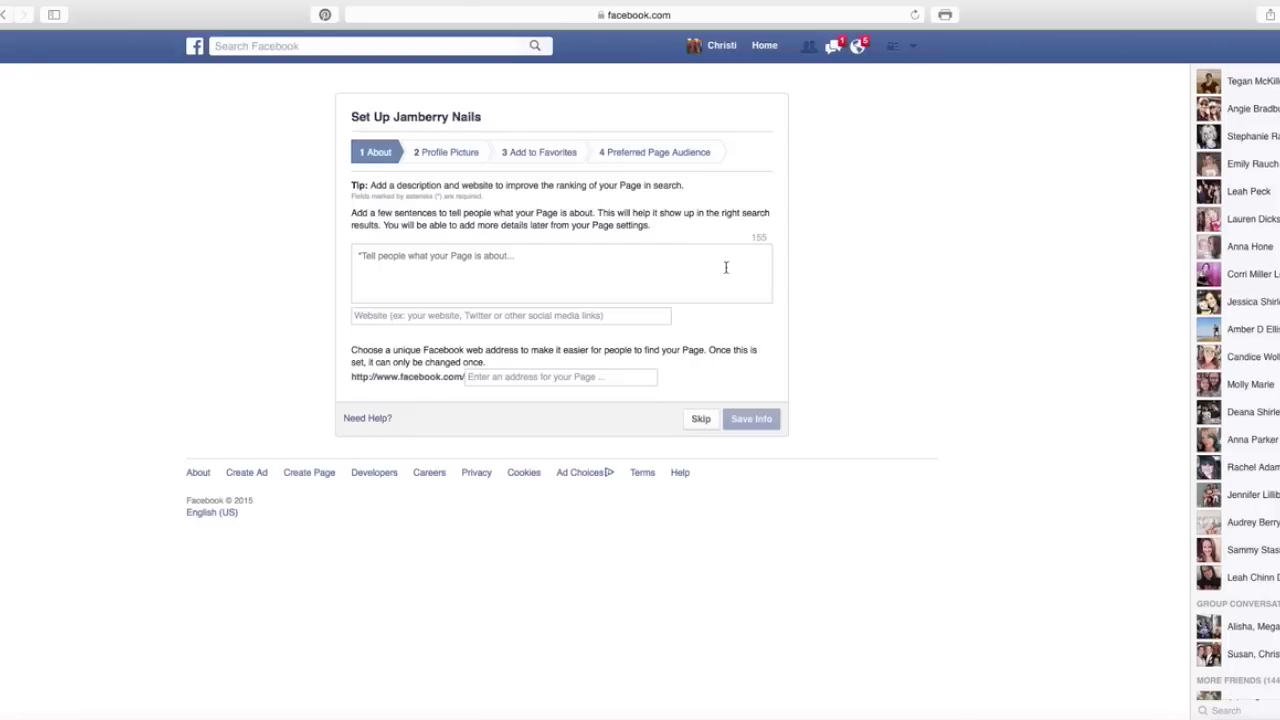
pyautogui.click(561, 262)
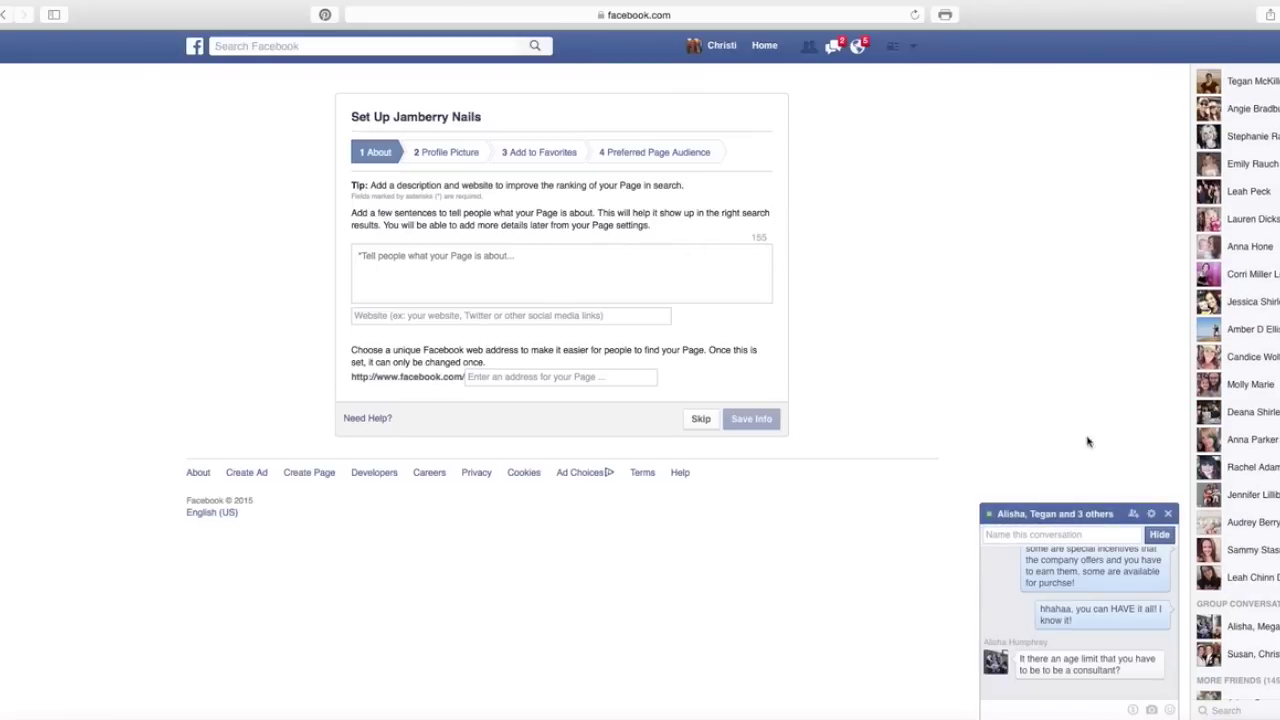
pyautogui.click(1167, 513)
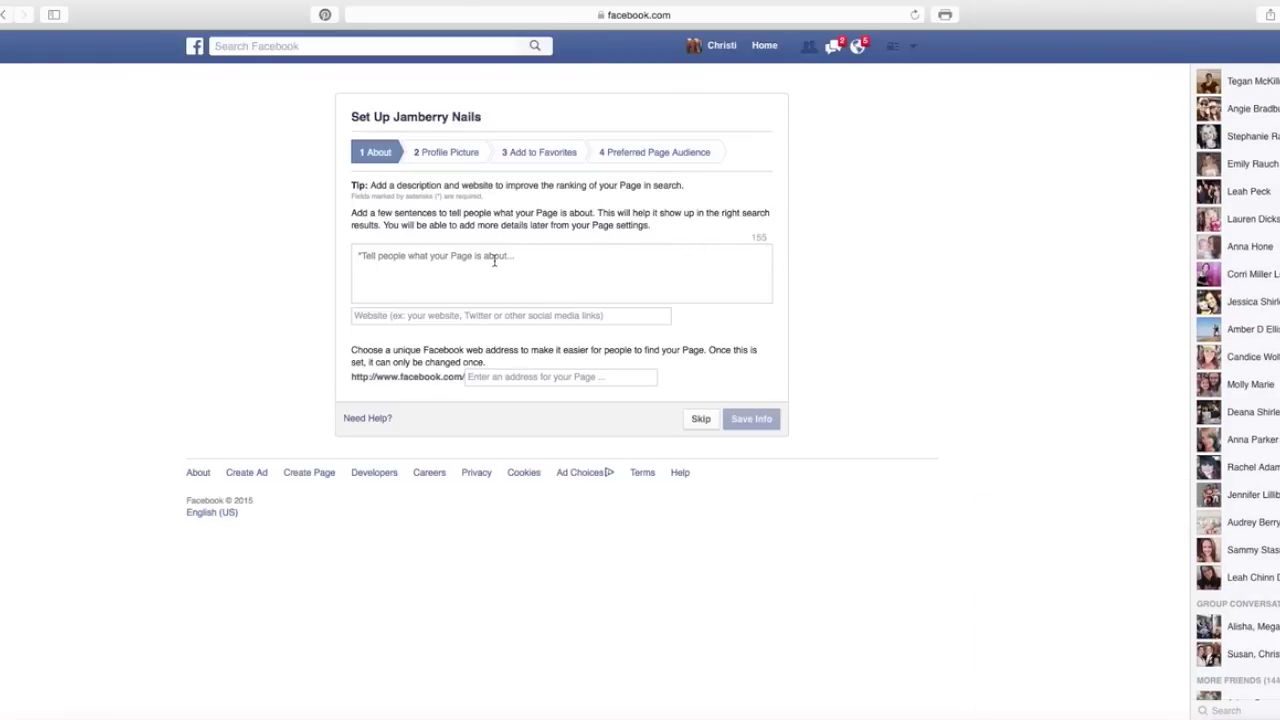
# Step: Enter a filler About description and the owner's Jamberry website address
pyautogui.click(380, 257)
pyautogui.write('hfdskjfhsek')
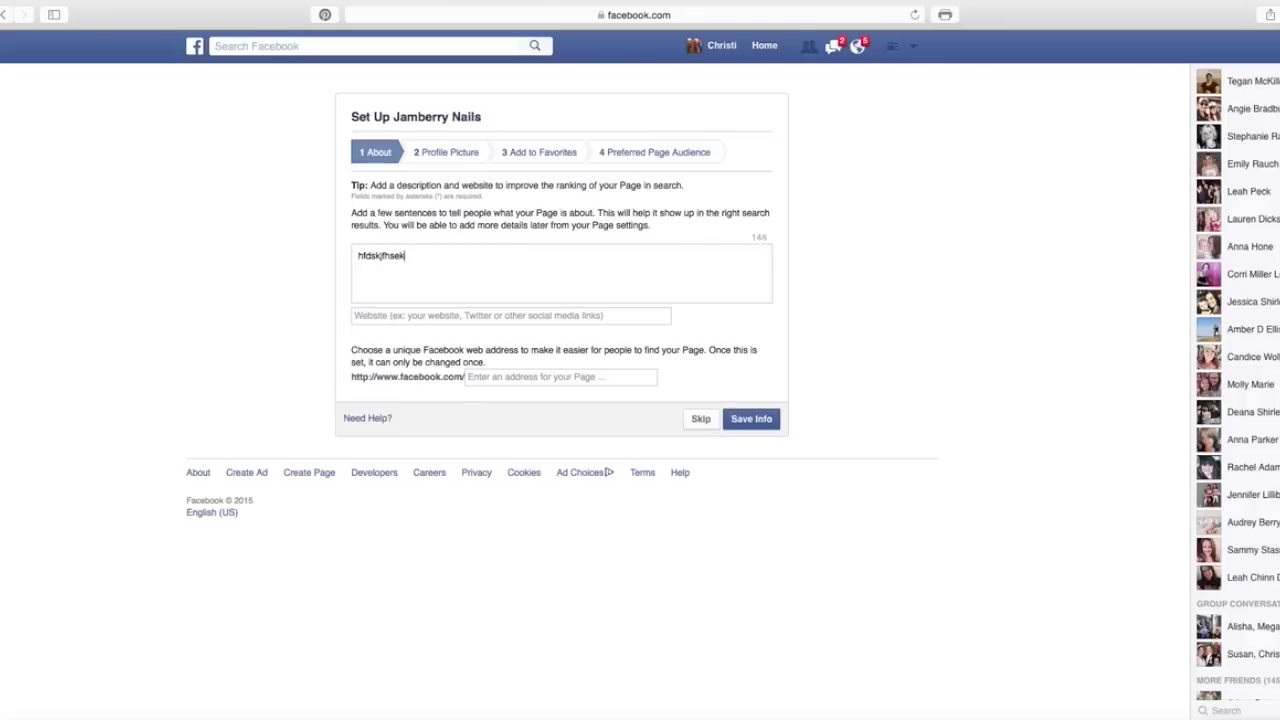
pyautogui.write('fhaekhwk')
pyautogui.click(399, 314)
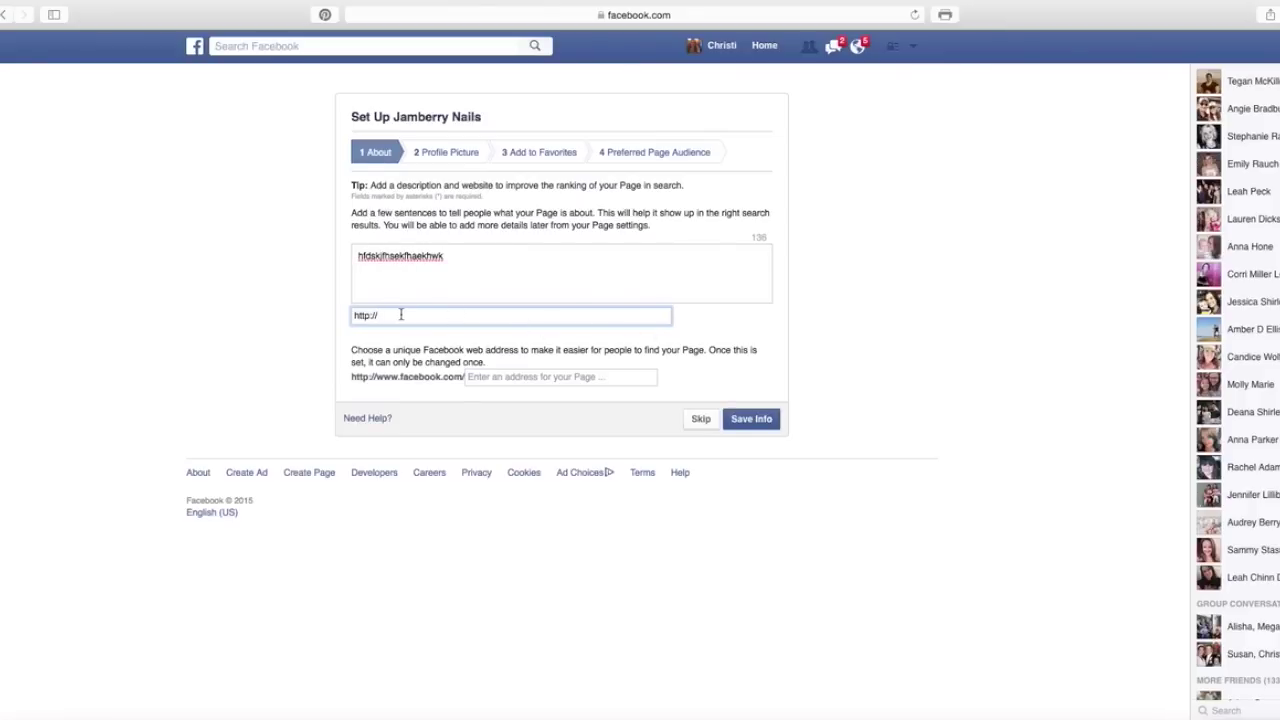
pyautogui.write('christityner.jamberry.com')
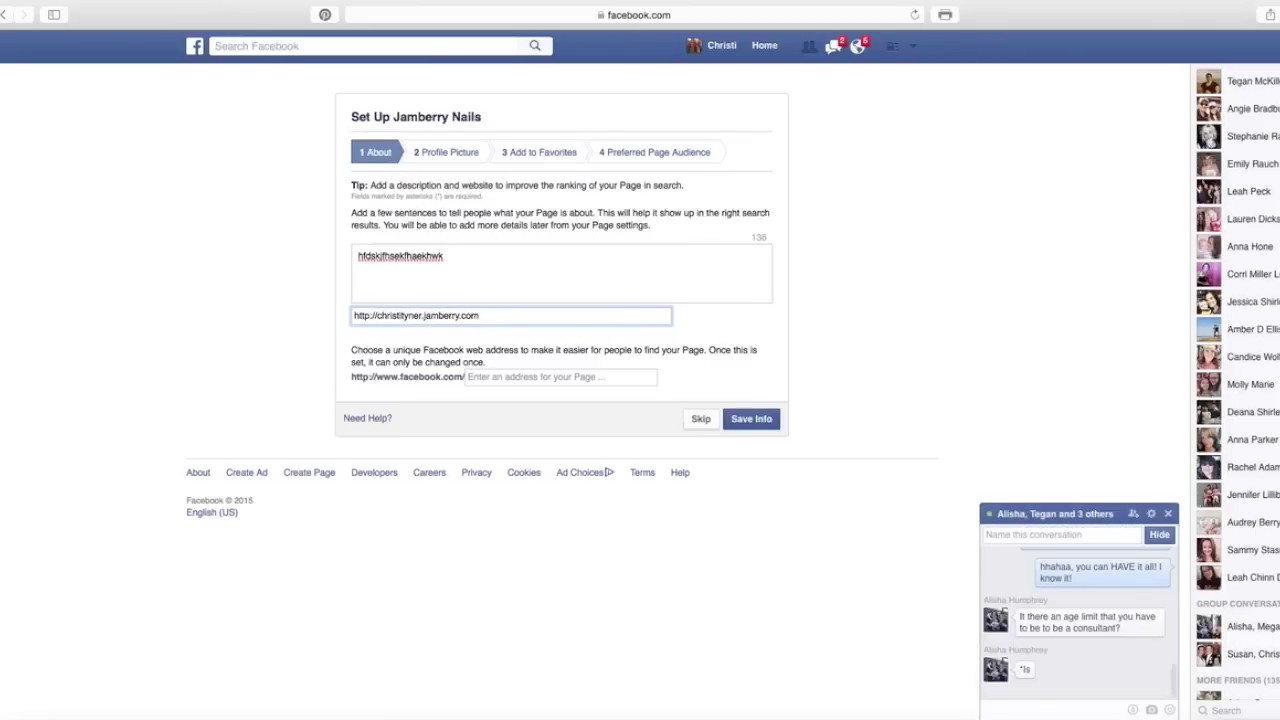
# Step: Enter the owner's name plus 'jamberry' as the custom Facebook web address and save
pyautogui.click(1167, 514)
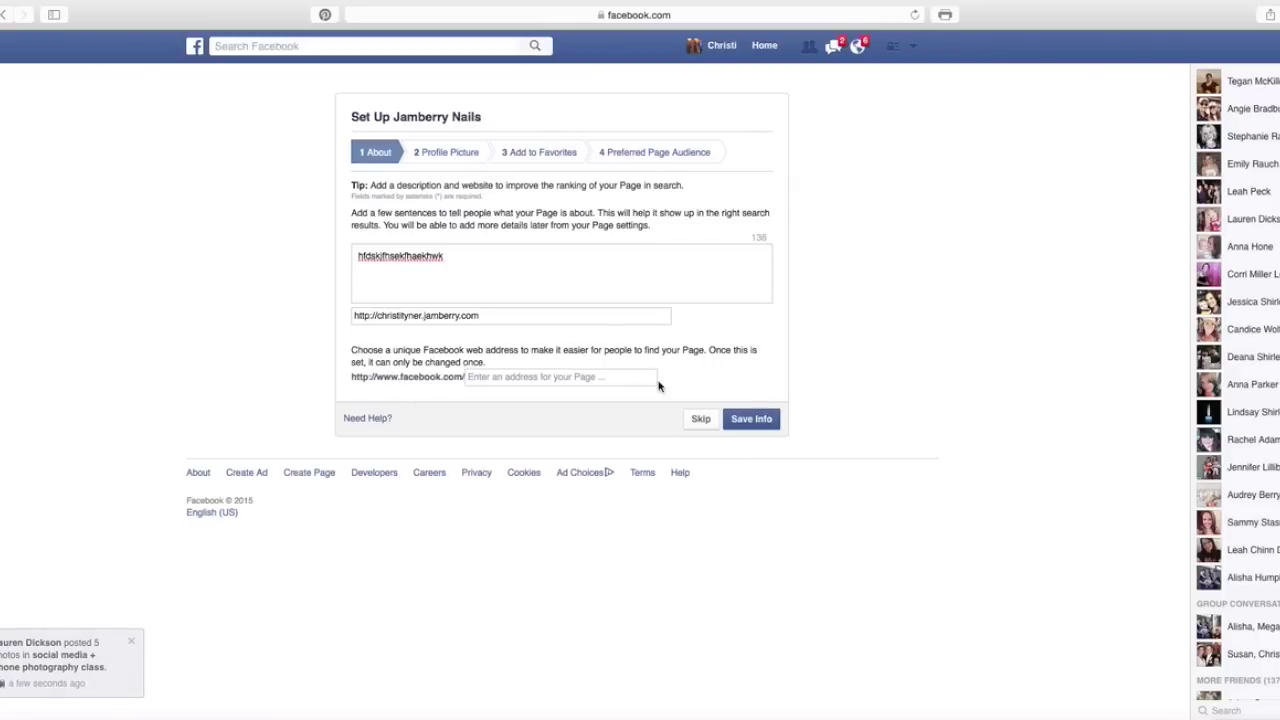
pyautogui.click(488, 377)
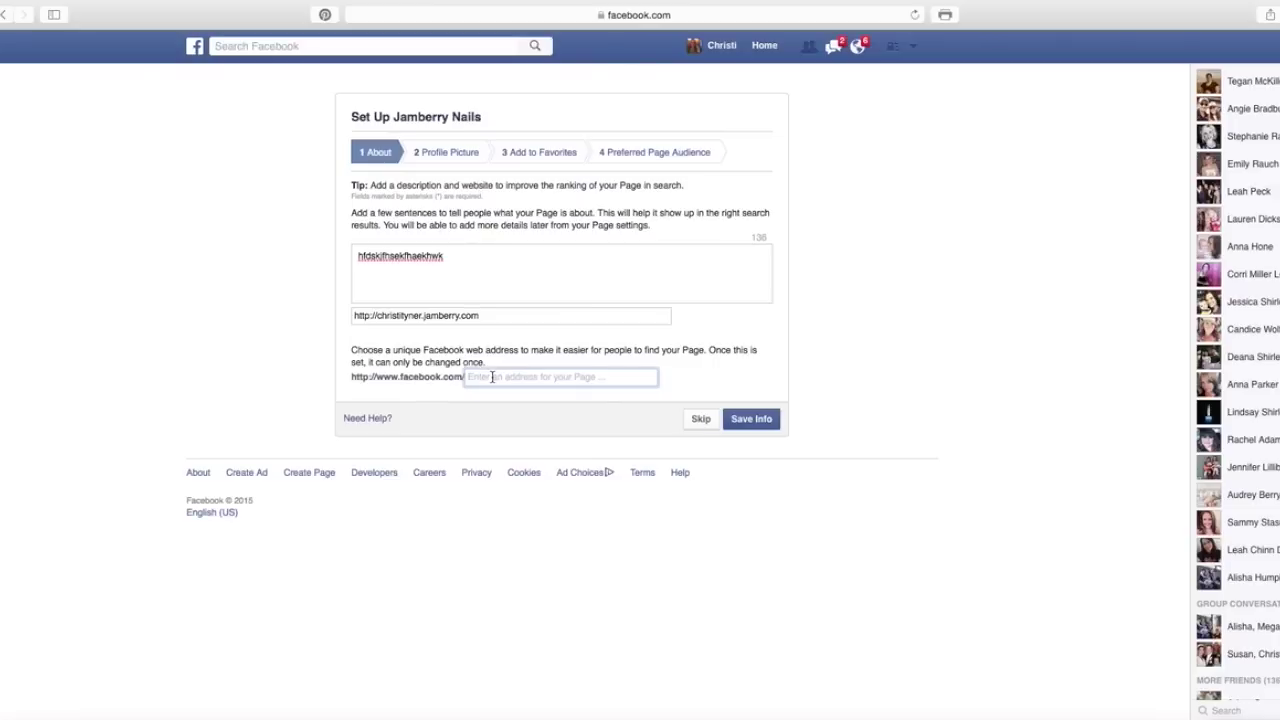
pyautogui.write('chrsi')
pyautogui.press('BackSpace')
pyautogui.press('BackSpace')
pyautogui.write('istitynerjambe')
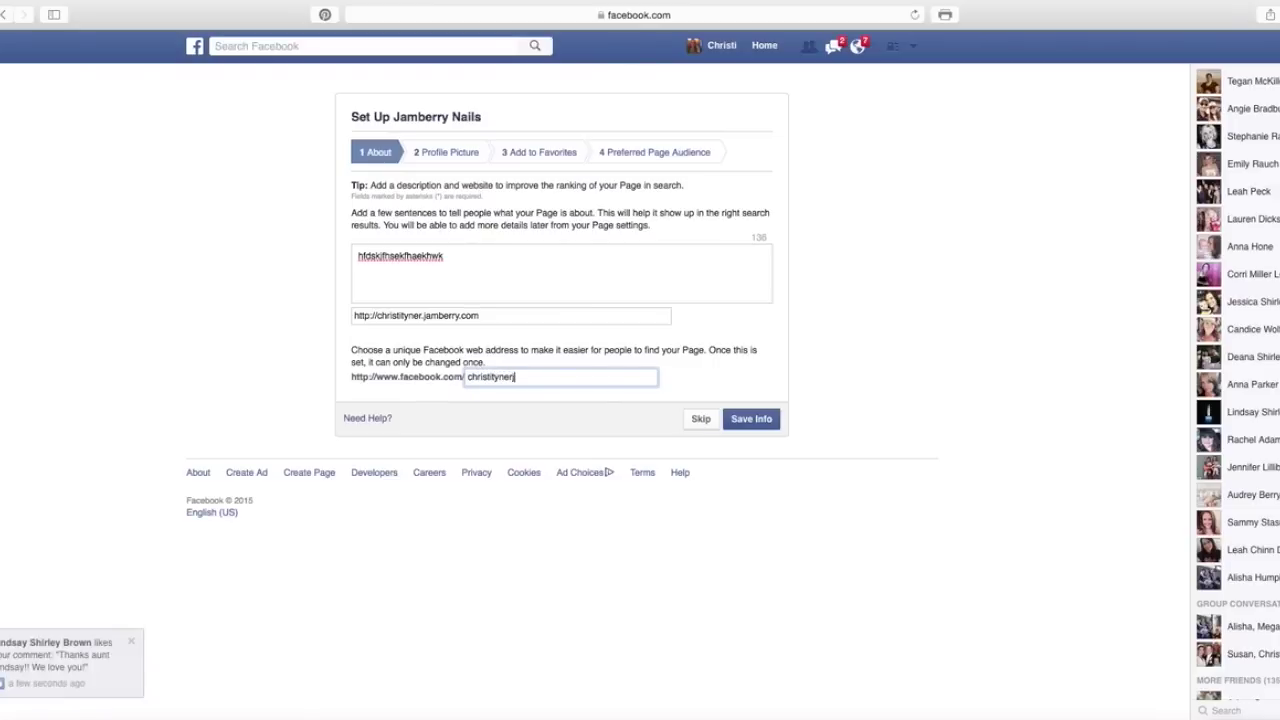
pyautogui.write('rry')
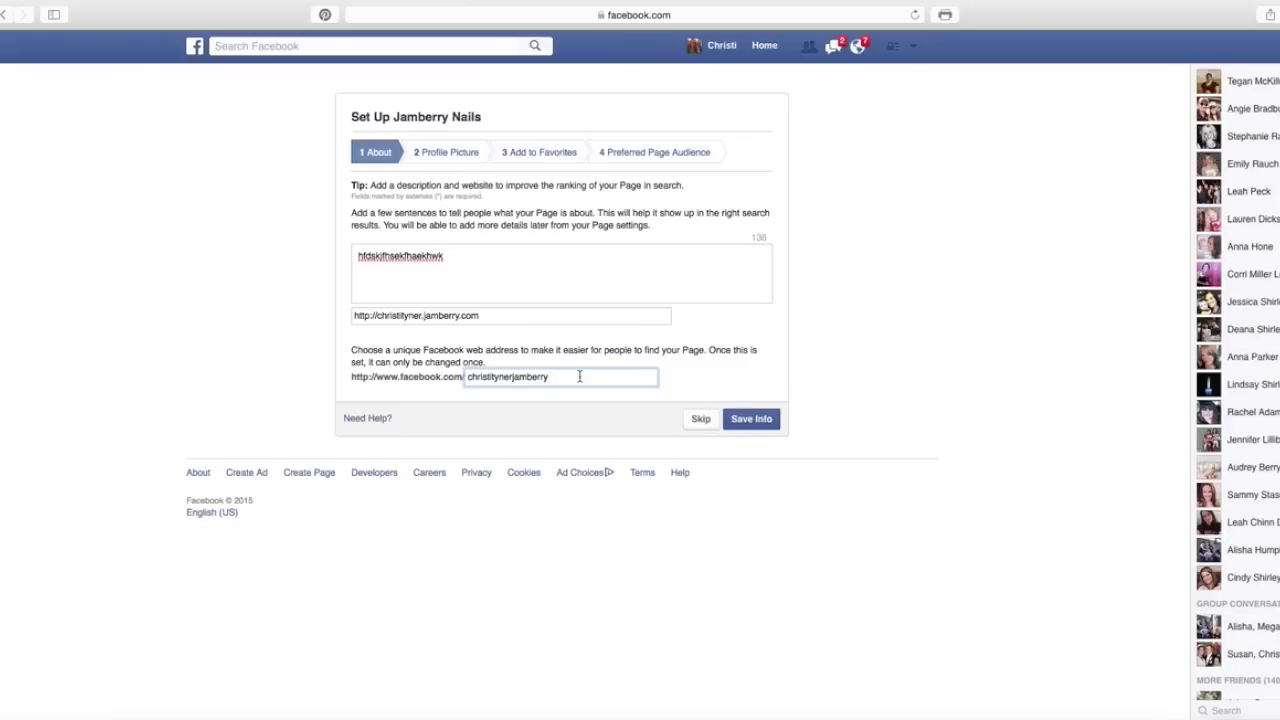
pyautogui.click(746, 424)
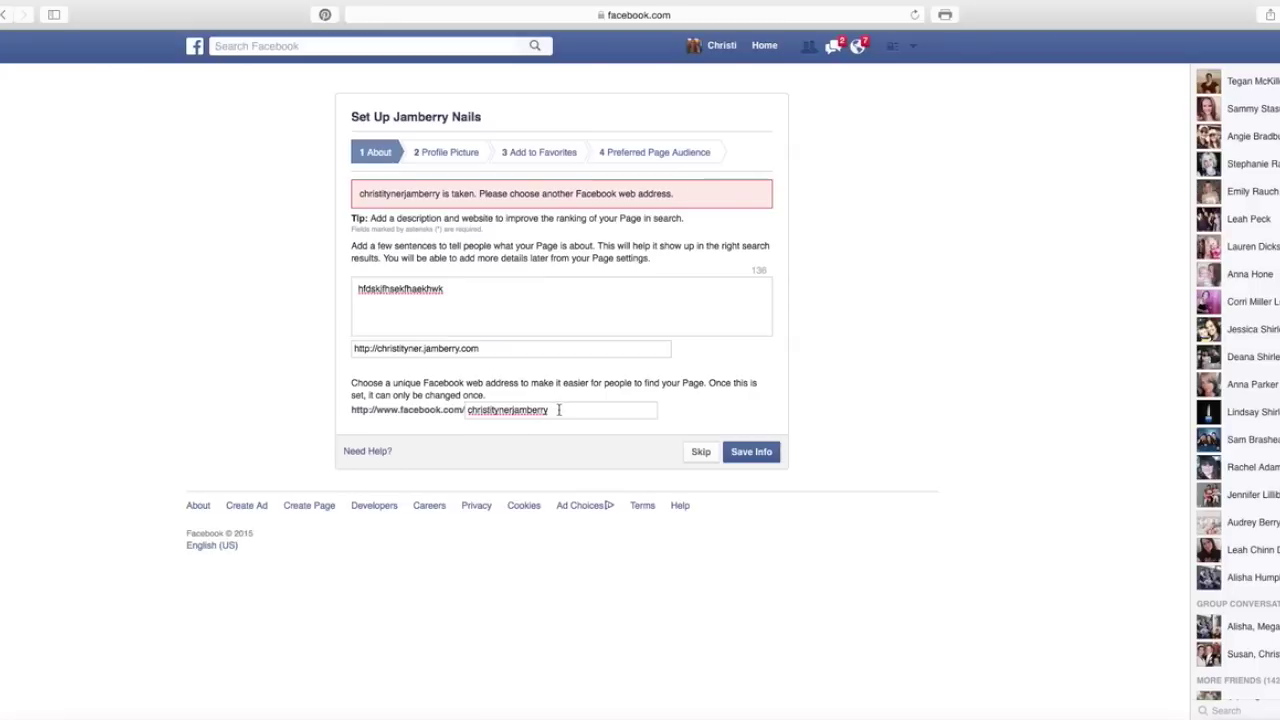
# Step: Replace the taken web address with 'hdklfahsei' and save the About info
pyautogui.moveTo(559, 410); pyautogui.dragTo(447, 411)
pyautogui.write('hdklfahsei')
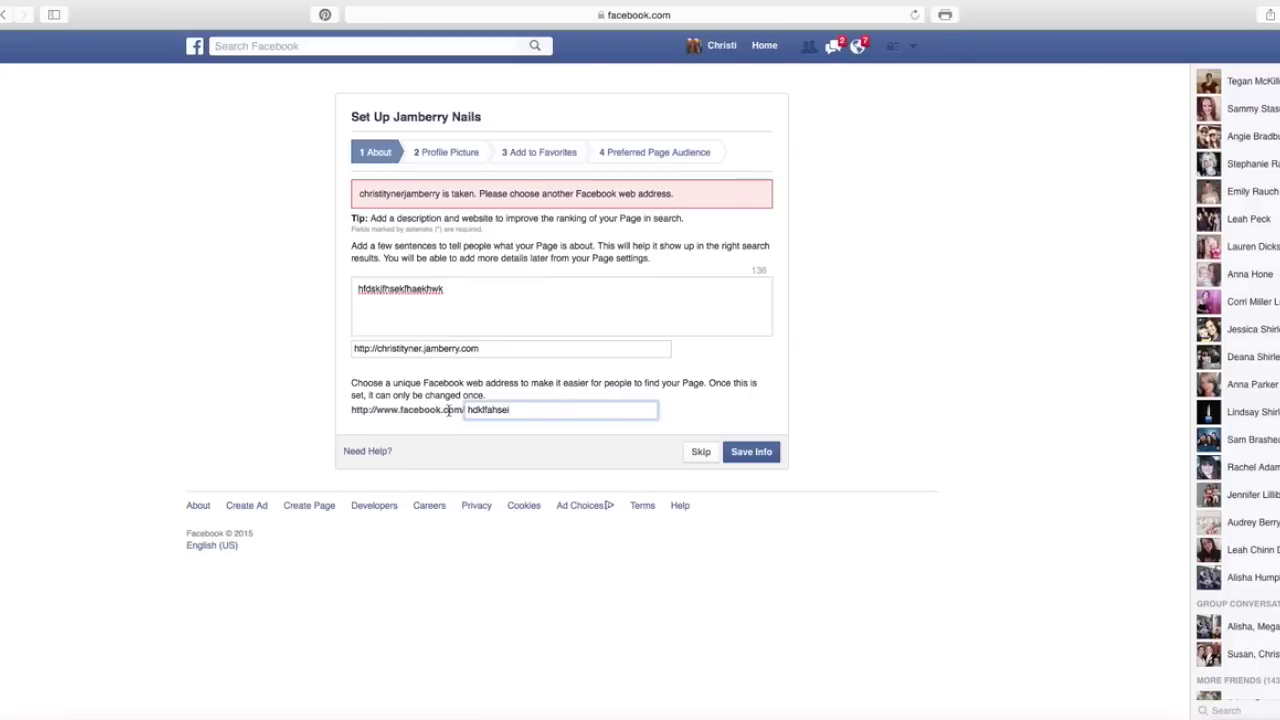
pyautogui.click(751, 457)
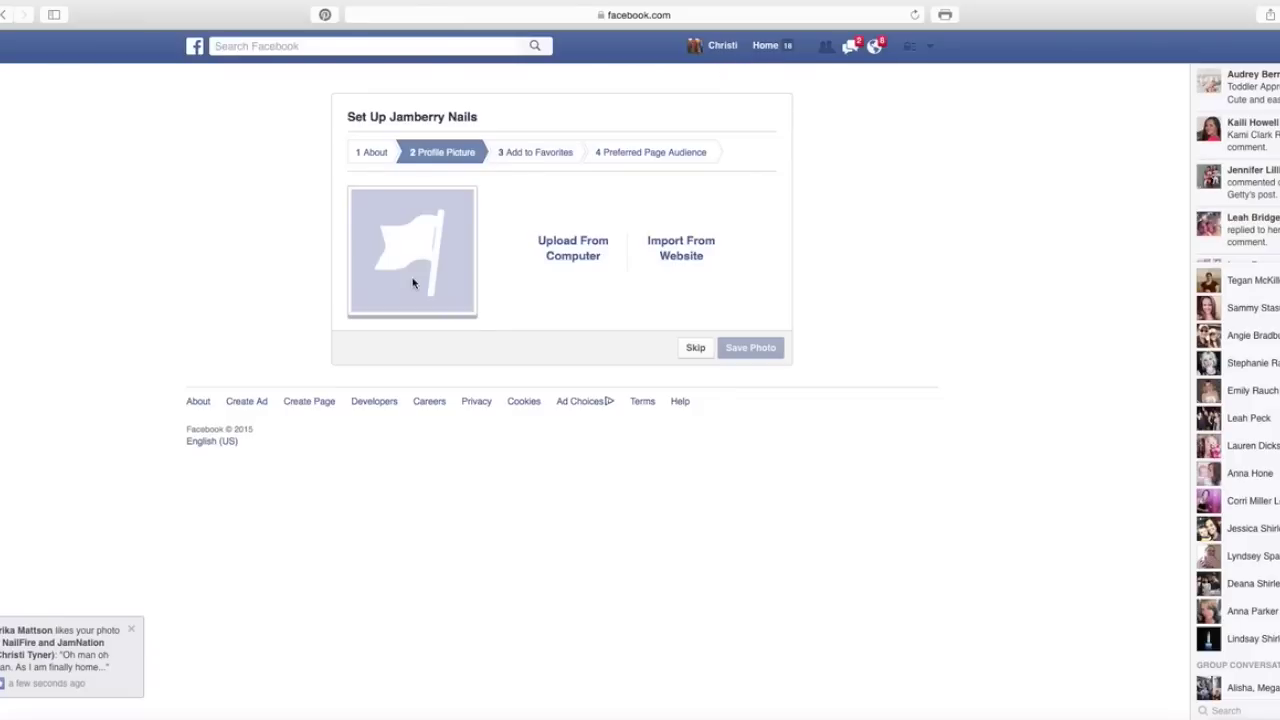
# Step: Skip adding a profile picture to the Jamberry Nails page
pyautogui.click(698, 348)
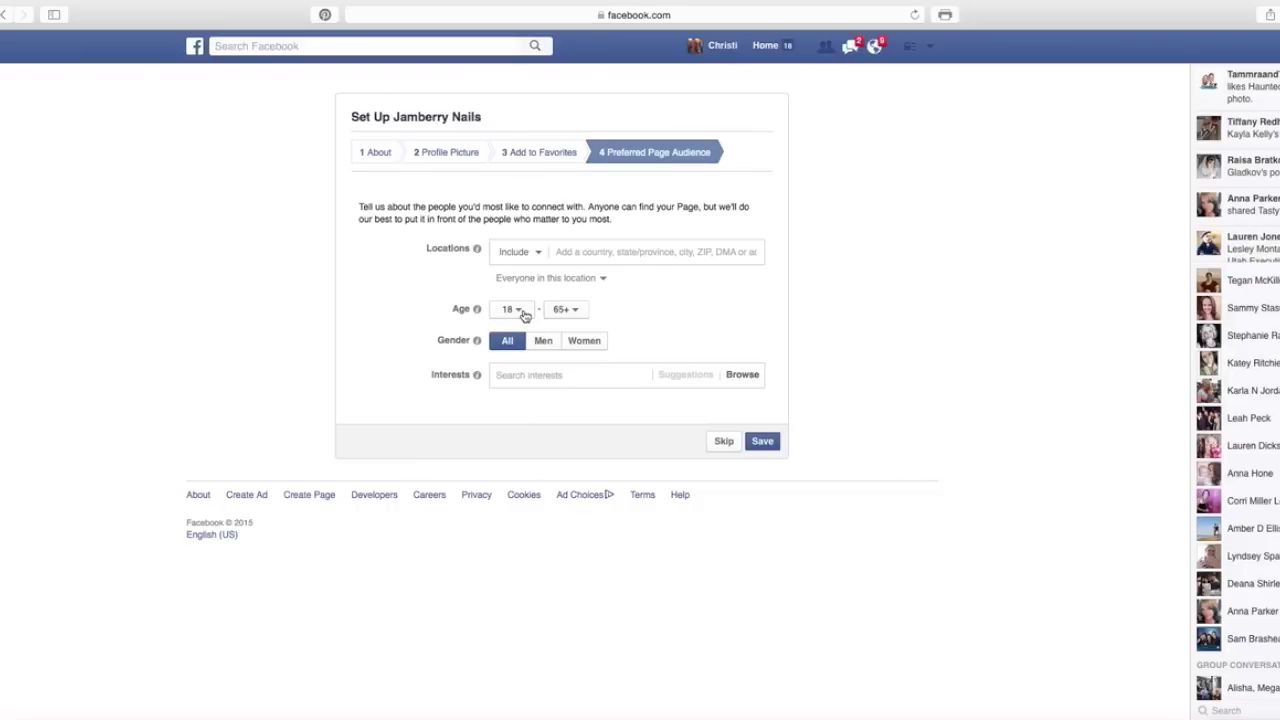
# Step: Target the page audience at Women, then skip the audience step
pyautogui.click(591, 348)
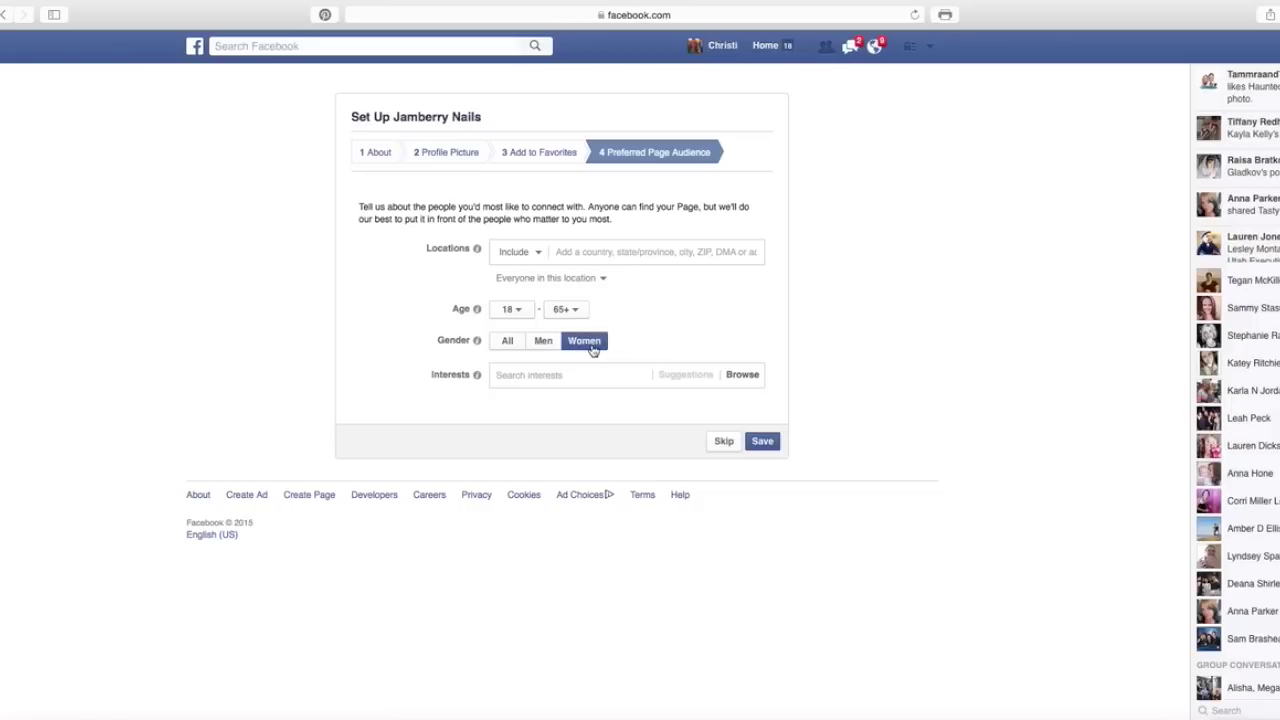
pyautogui.click(719, 443)
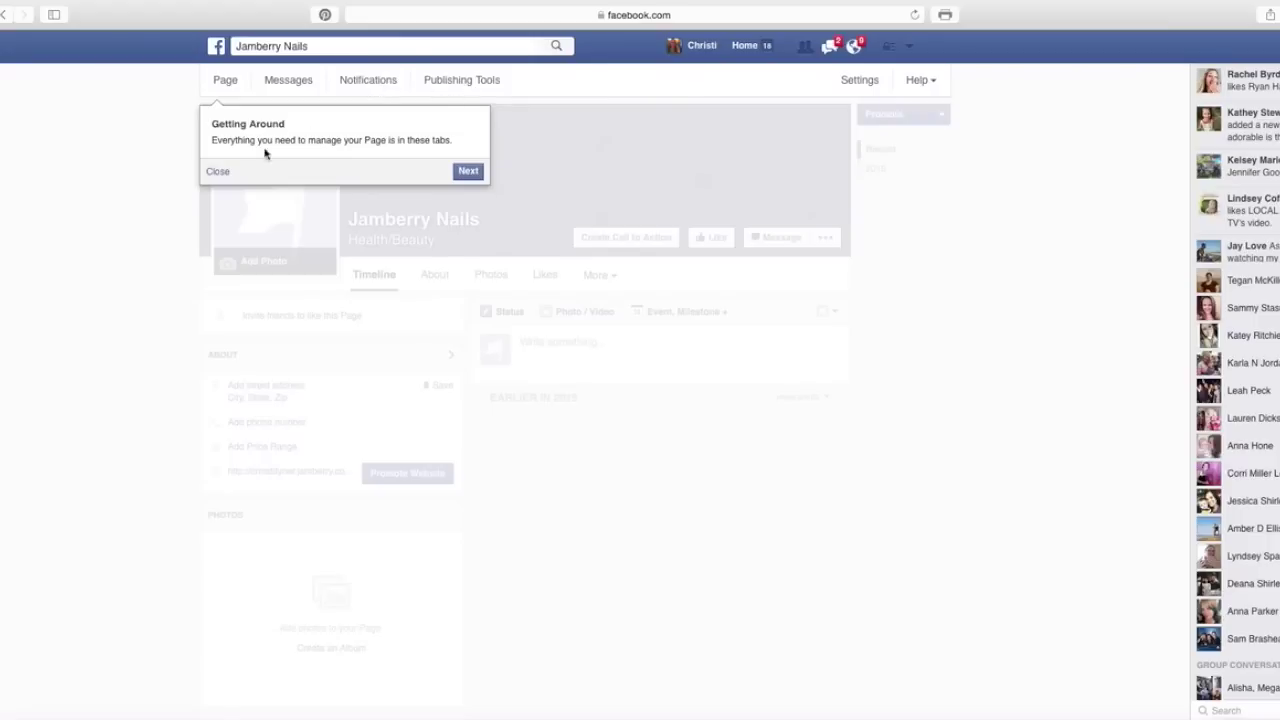
# Step: Close the Getting Around tip on the new Jamberry Nails page
pyautogui.click(221, 174)
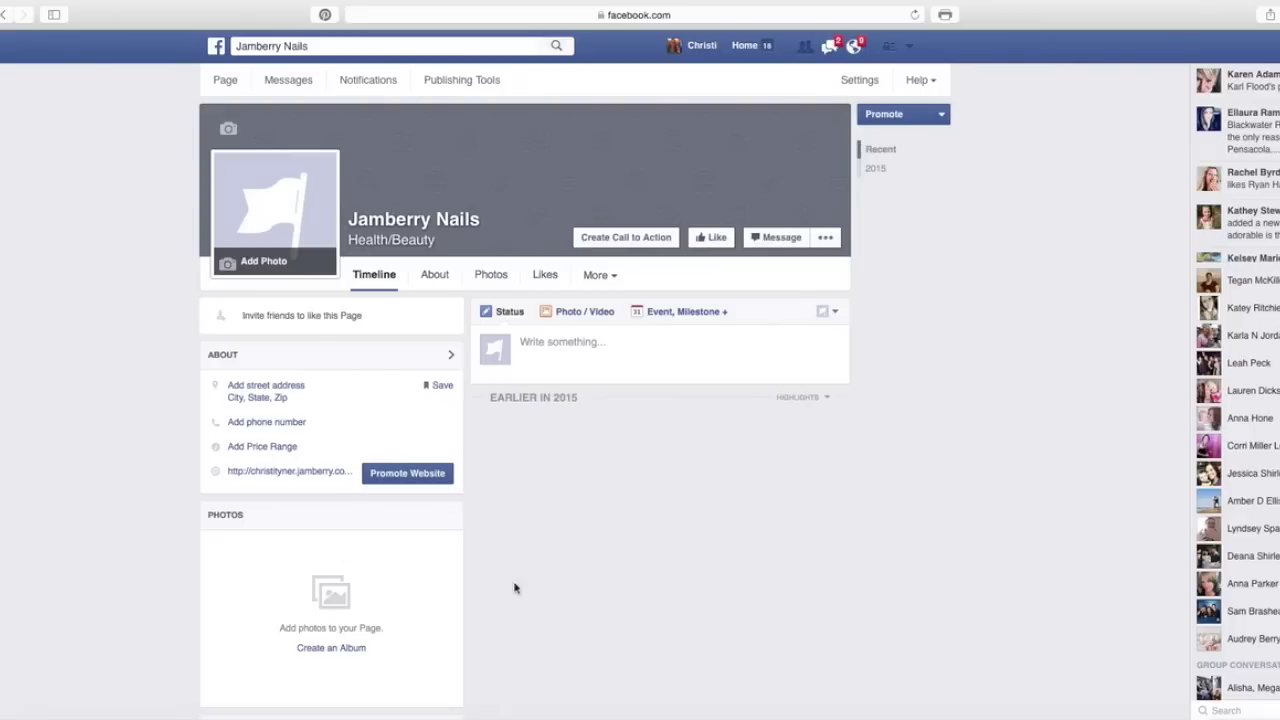
# Step: Scroll down to view the empty Photos and Visitor Posts sections
pyautogui.scroll(-5, 806, 634)
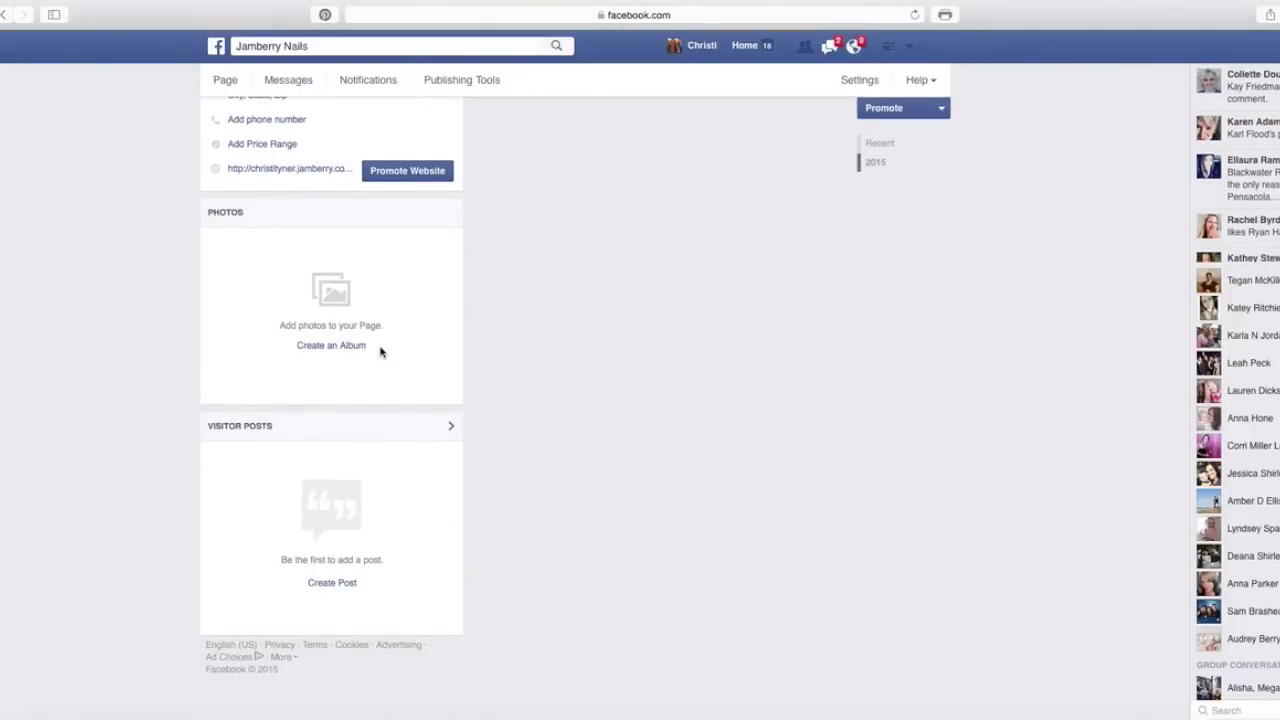
pyautogui.scroll(2, 626, 586)
pyautogui.scroll(5, 626, 586)
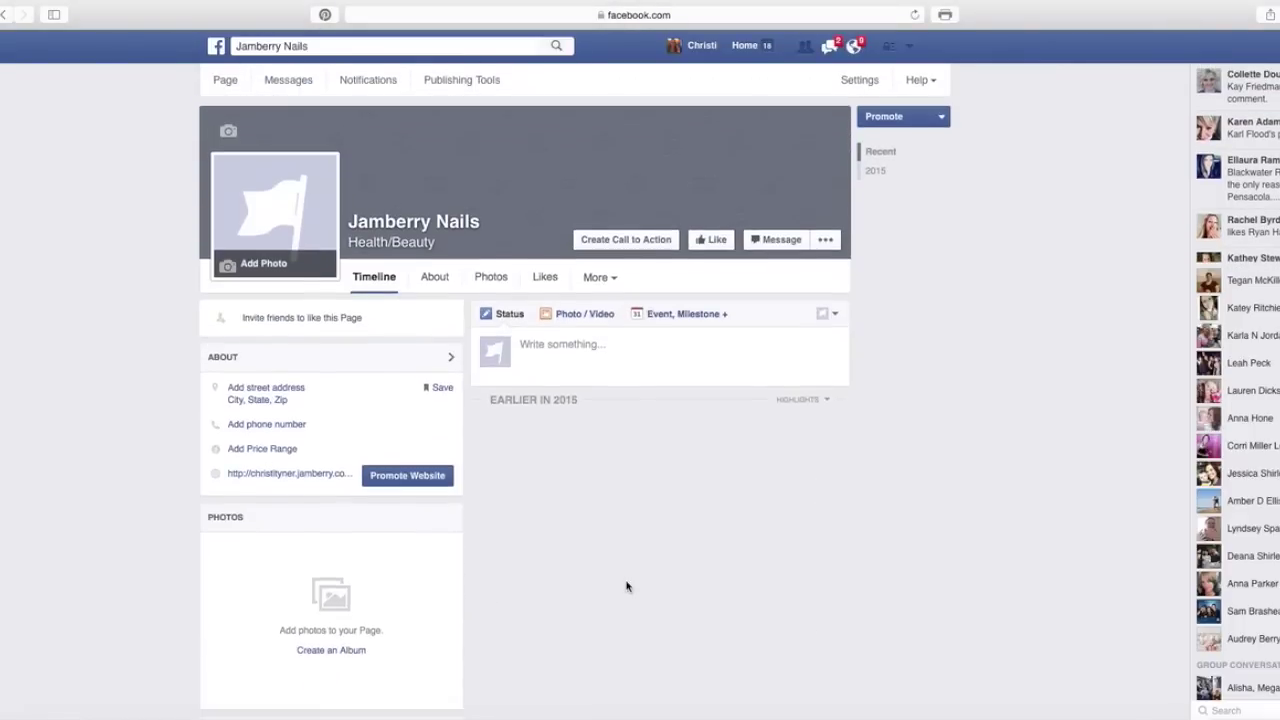